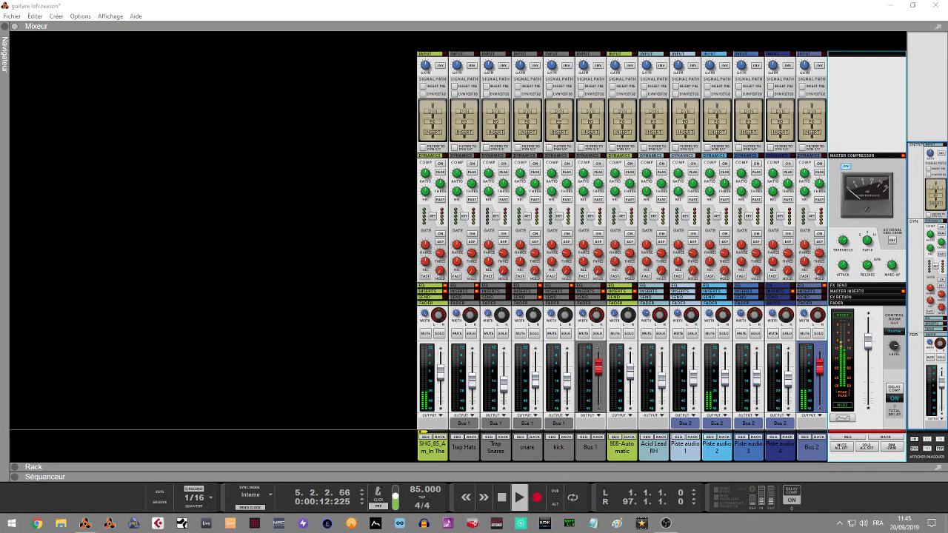
Step: View the song's track arrangement in the sequencer and switch to the rack
{"action": "left_click", "coordinate": [874, 108]}
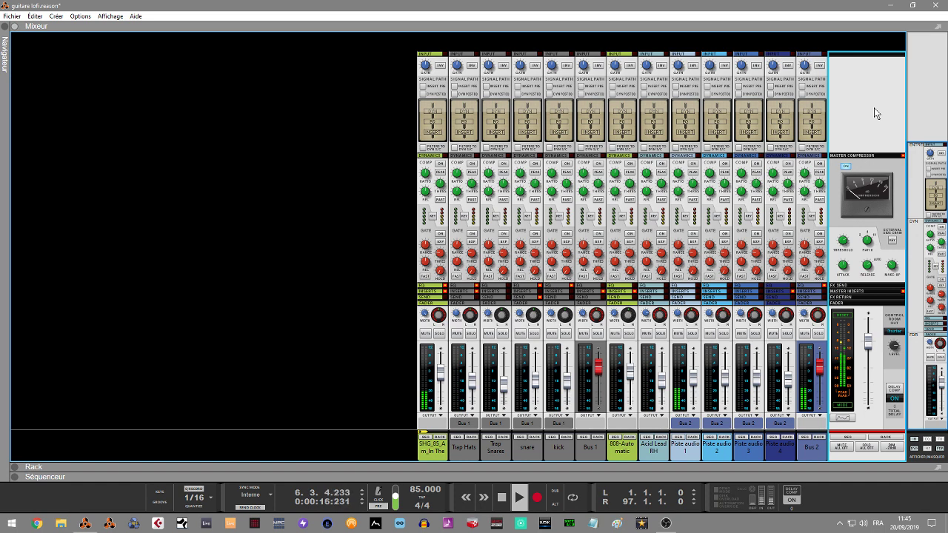
{"action": "key", "text": "F7"}
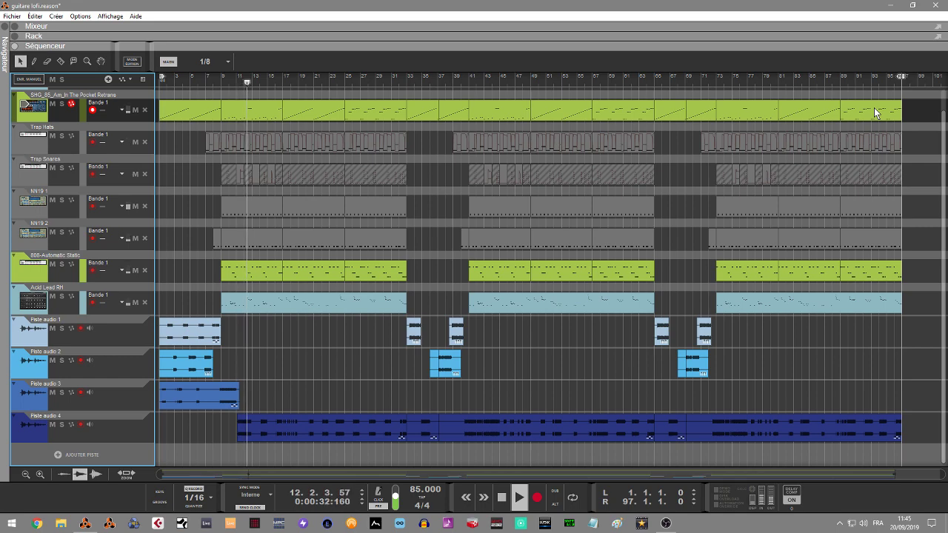
{"action": "key", "text": "F6"}
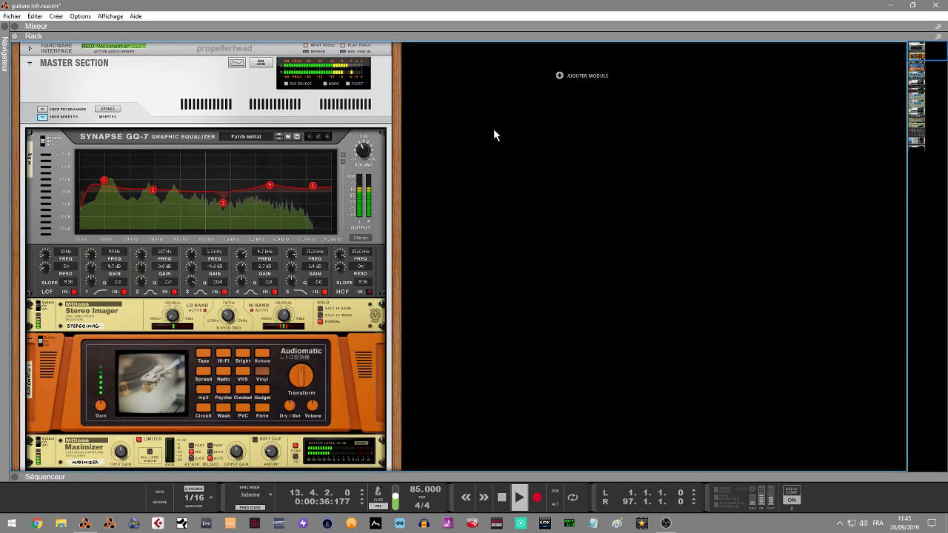
Step: Examine the master section's insert effects in the rack, from the GQ-7 equalizer through the Audiomatic to the Maximizer
{"action": "left_click", "coordinate": [354, 179]}
{"action": "key", "text": "Down"}
{"action": "key", "text": "Down"}
{"action": "key", "text": "Down"}
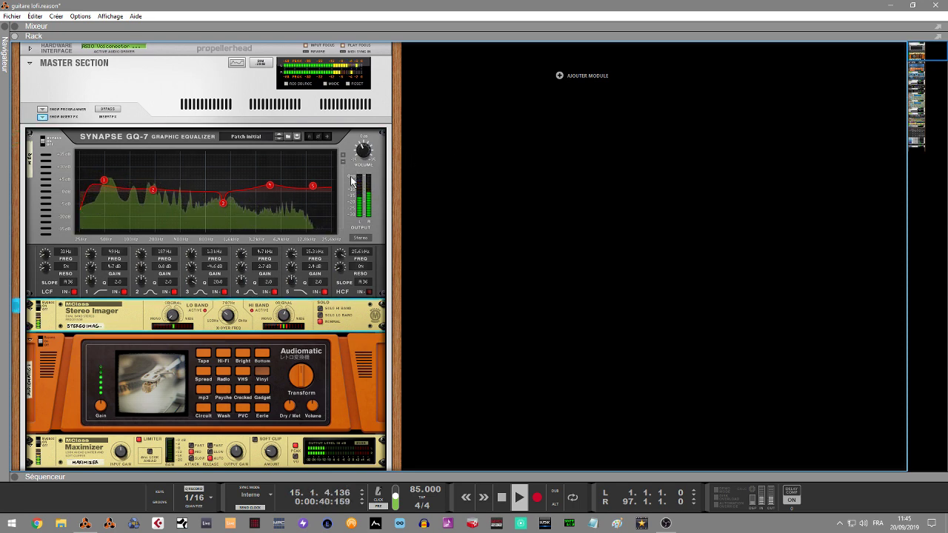
{"action": "key", "text": "Down"}
{"action": "key", "text": "Down"}
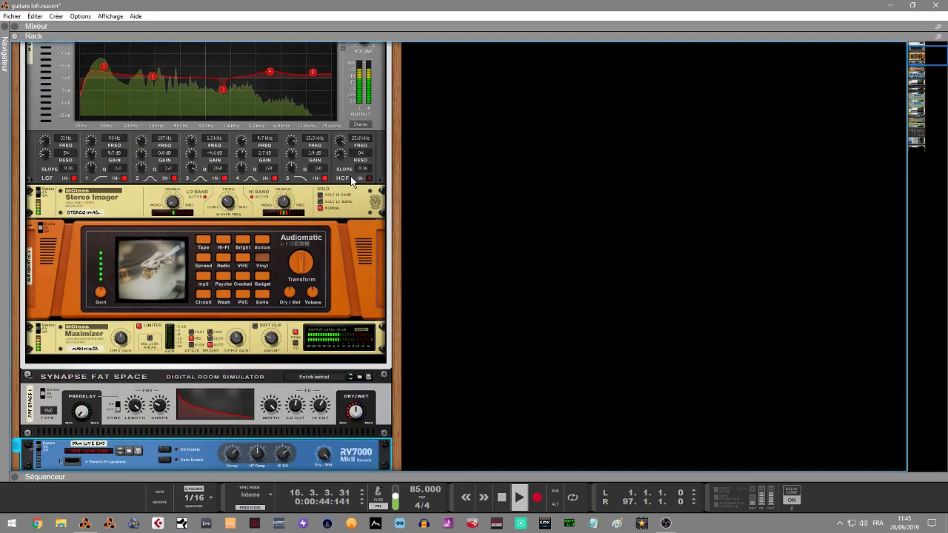
Step: Look through the reverb and echo send effects and the SHG_85_Am channel's Ninety phaser and Dr. OctoRex down to Trap Hats
{"action": "key", "text": "Down"}
{"action": "key", "text": "Down"}
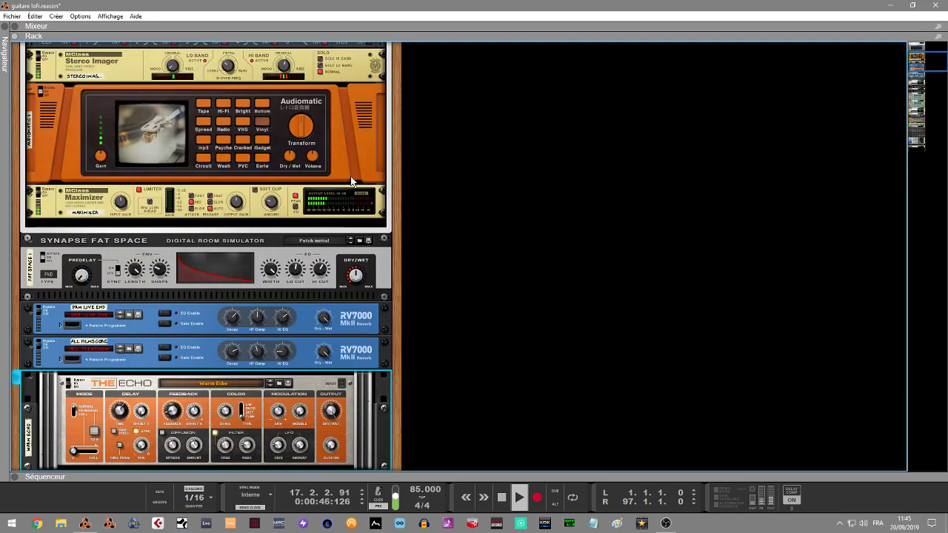
{"action": "key", "text": "Down"}
{"action": "key", "text": "Down"}
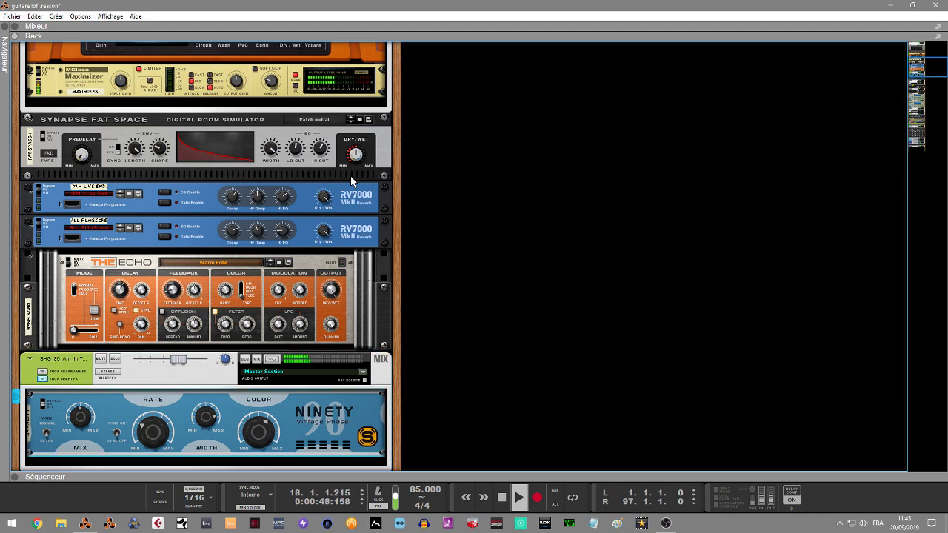
{"action": "key", "text": "Down"}
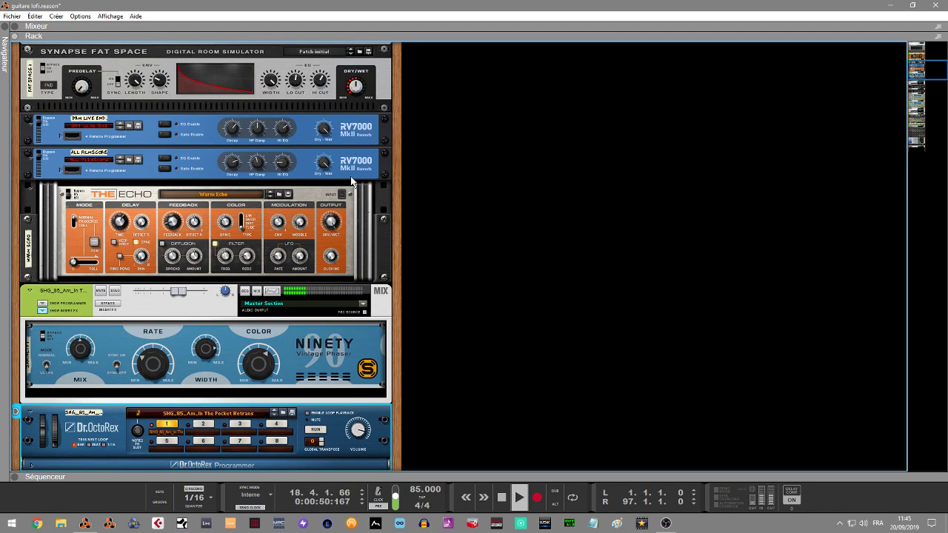
{"action": "key", "text": "Down"}
{"action": "key", "text": "Down"}
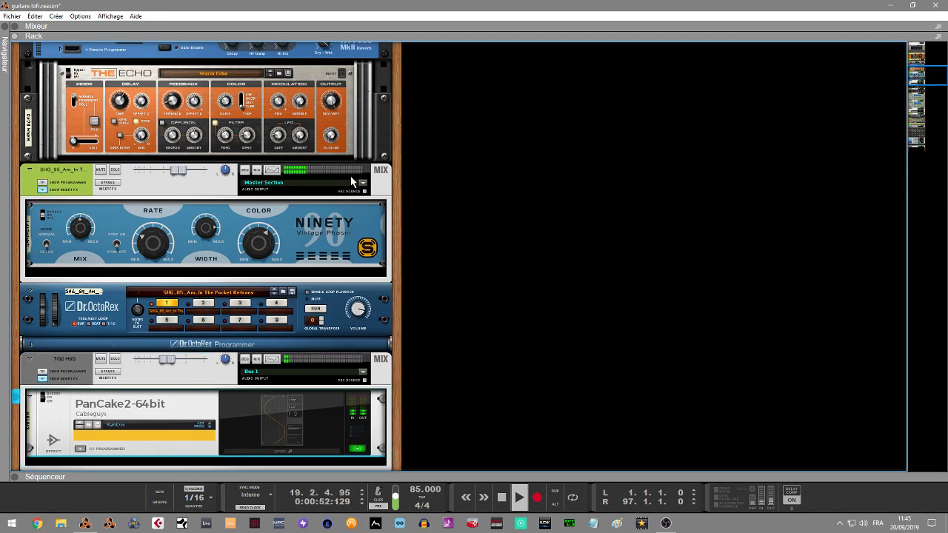
Step: Inspect the panning curve in the PanCake2 plugin window on the Trap Hats channel and close it
{"action": "left_click", "coordinate": [309, 450]}
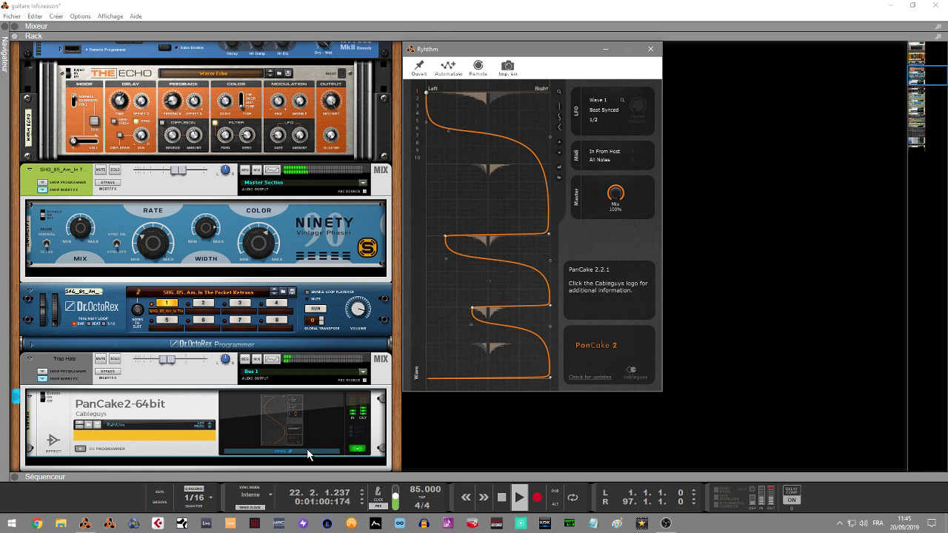
{"action": "left_click", "coordinate": [208, 452]}
{"action": "left_click", "coordinate": [209, 452]}
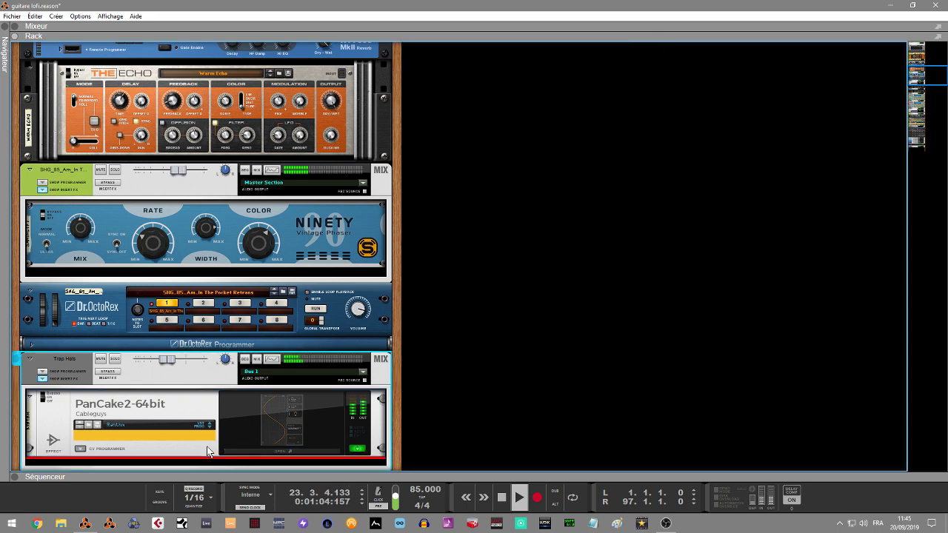
Step: Inspect the settings of the IHeartNY parallel compressor on the Bus 1 channel
{"action": "left_click_drag", "start_coordinate": [208, 452], "coordinate": [208, 452]}
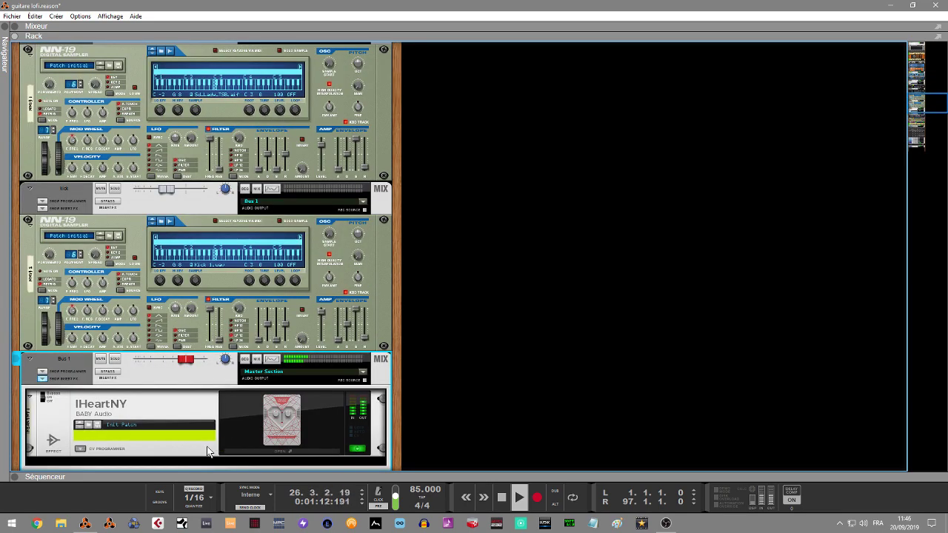
{"action": "left_click", "coordinate": [246, 452]}
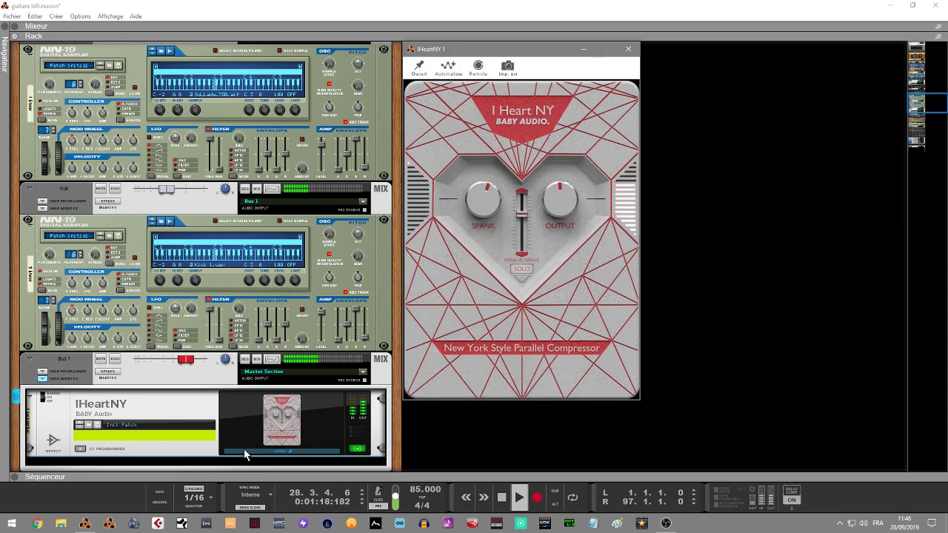
{"action": "left_click", "coordinate": [203, 448]}
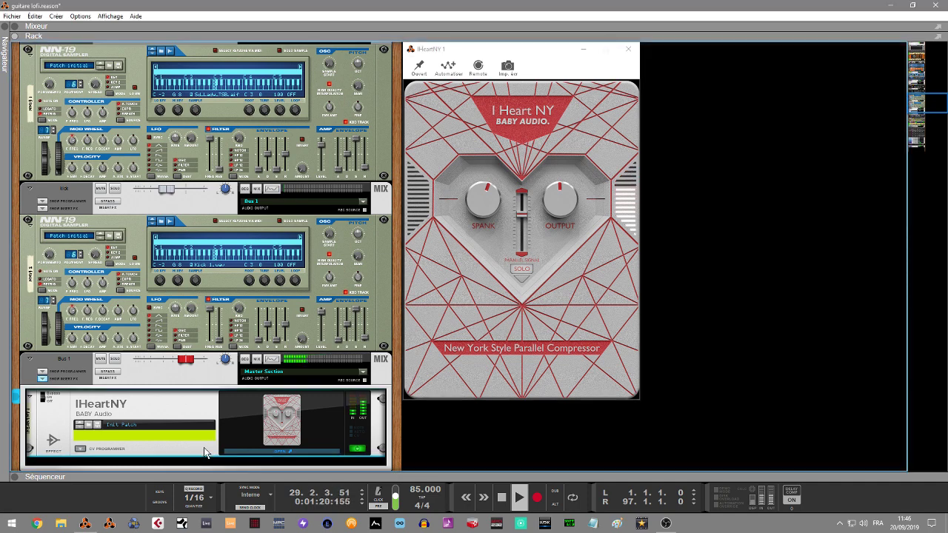
Step: Examine the AF-4 filter on the 808-Automatic Static channel and the Legend synth on Acid Lead RH
{"action": "key", "text": "ctrl+v"}
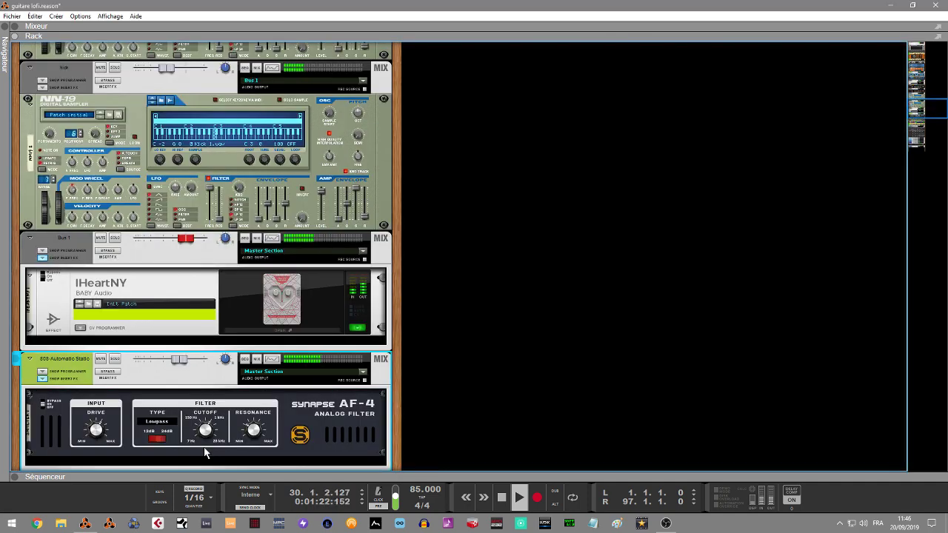
{"action": "left_click", "coordinate": [206, 453]}
{"action": "left_click", "coordinate": [205, 452]}
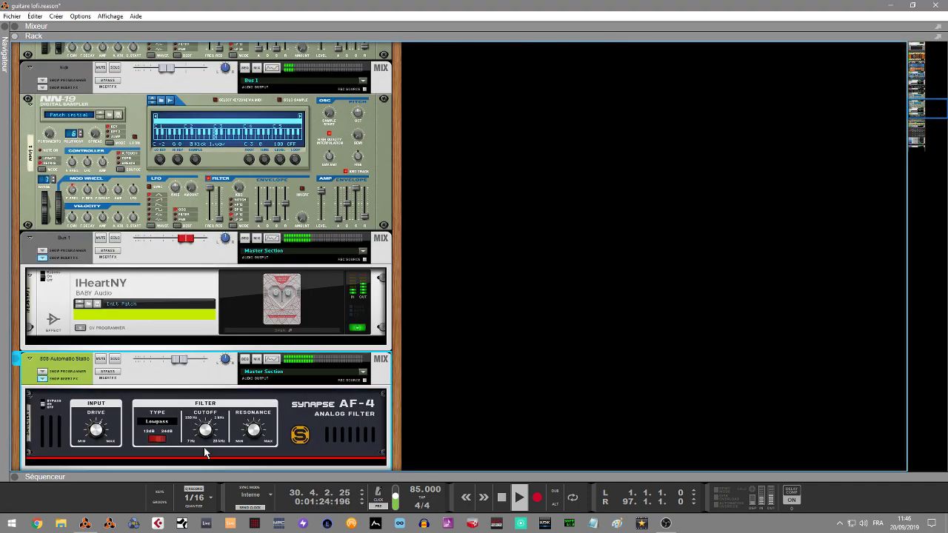
{"action": "key", "text": "ctrl+v"}
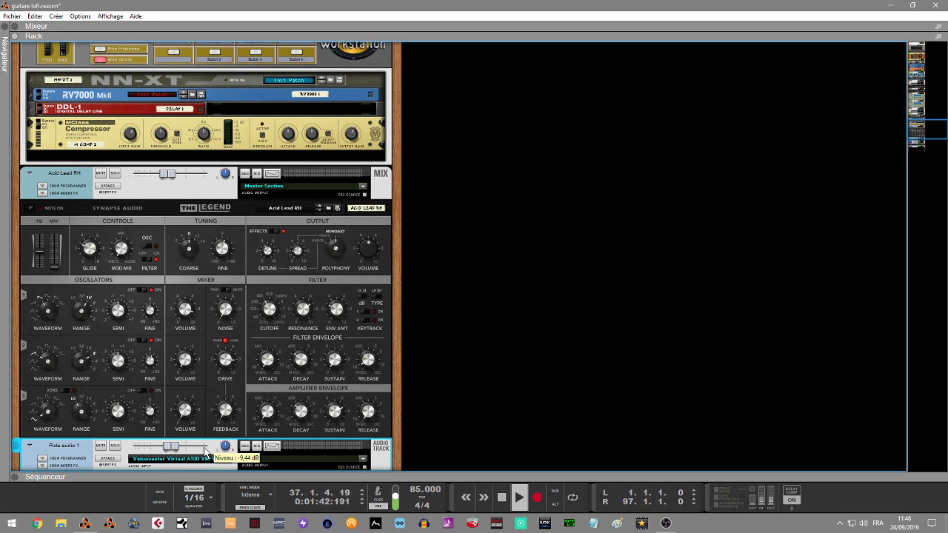
Step: Examine the audio track channels, the ping-pong delay inserted on Piste audio 4, and the Bus 2 channel
{"action": "scroll", "coordinate": [205, 451], "scroll_direction": "down", "scroll_amount": 5}
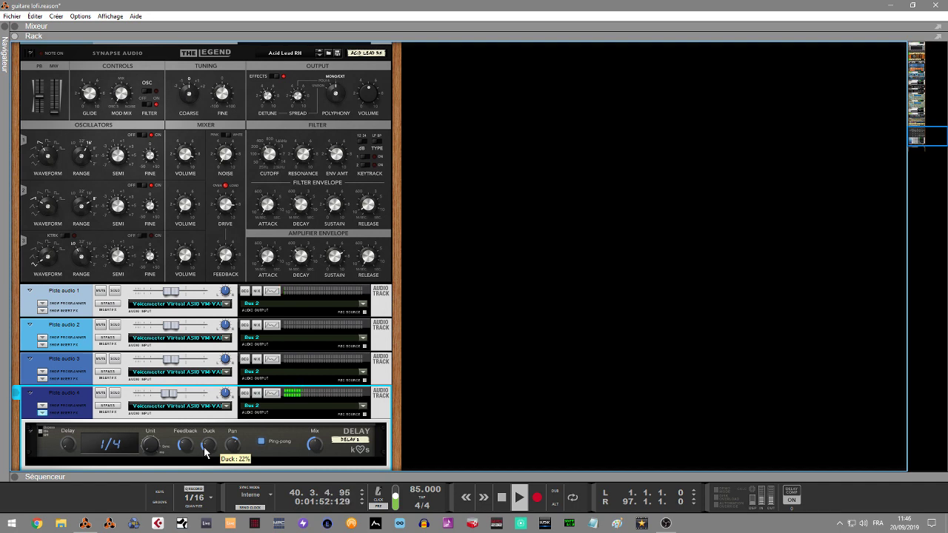
{"action": "left_click", "coordinate": [206, 453]}
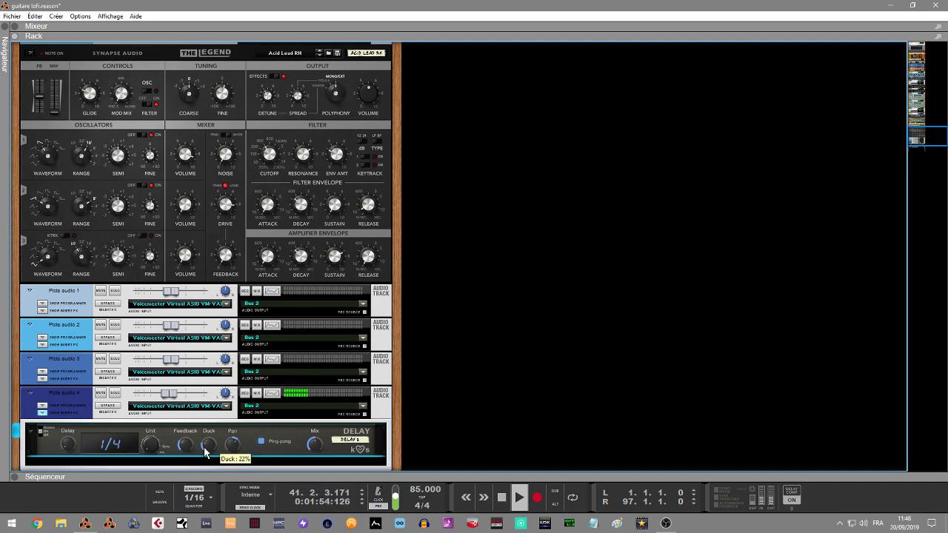
{"action": "left_click", "coordinate": [206, 453]}
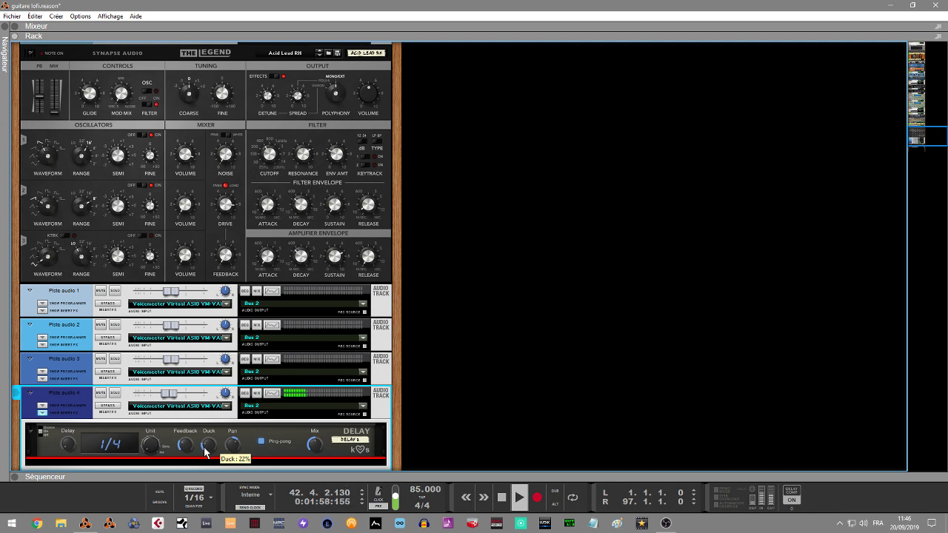
{"action": "key", "text": "ctrl+v"}
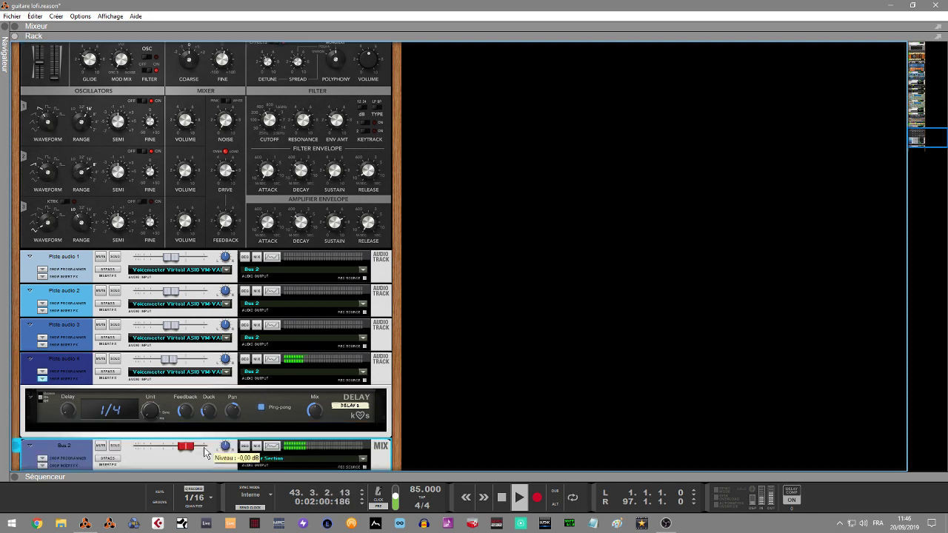
Step: Return to the mixer, open the Spectrum EQ window and place it enlarged in the empty area beside the channel strips
{"action": "key", "text": "F7"}
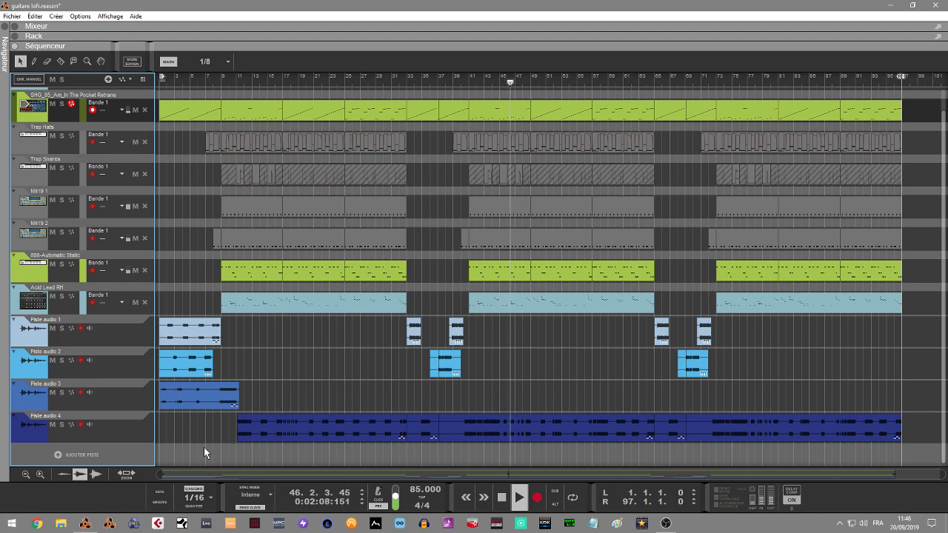
{"action": "key", "text": "F5"}
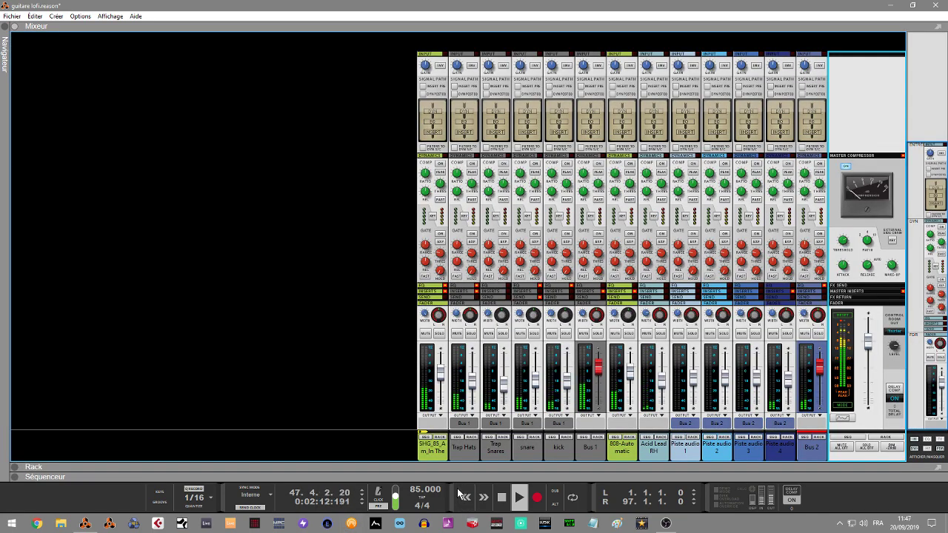
{"action": "key", "text": "F2"}
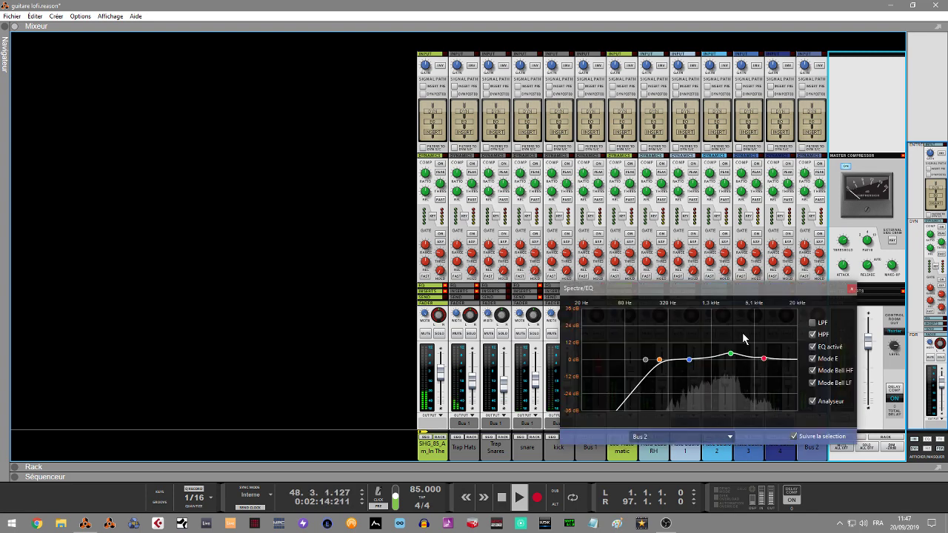
{"action": "left_click_drag", "start_coordinate": [730, 290], "coordinate": [180, 45]}
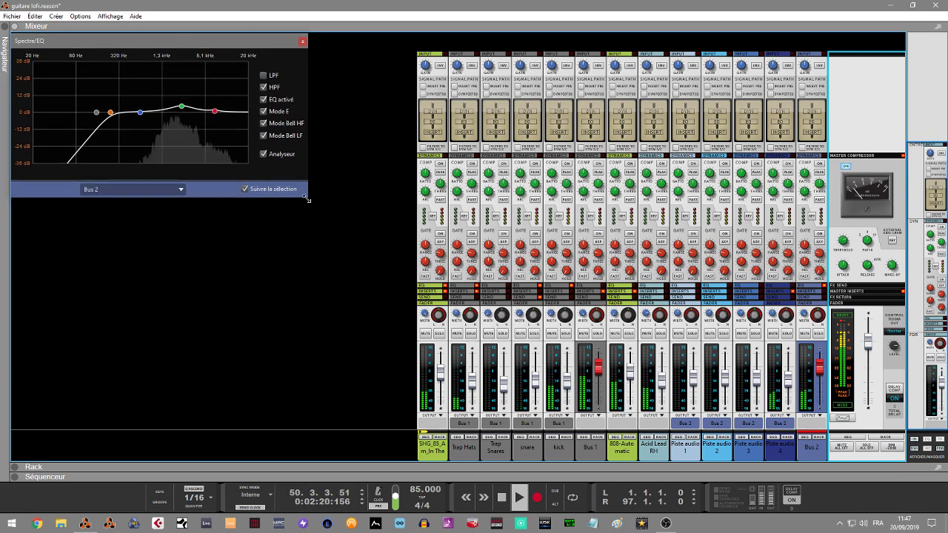
{"action": "left_click_drag", "start_coordinate": [307, 197], "coordinate": [412, 281]}
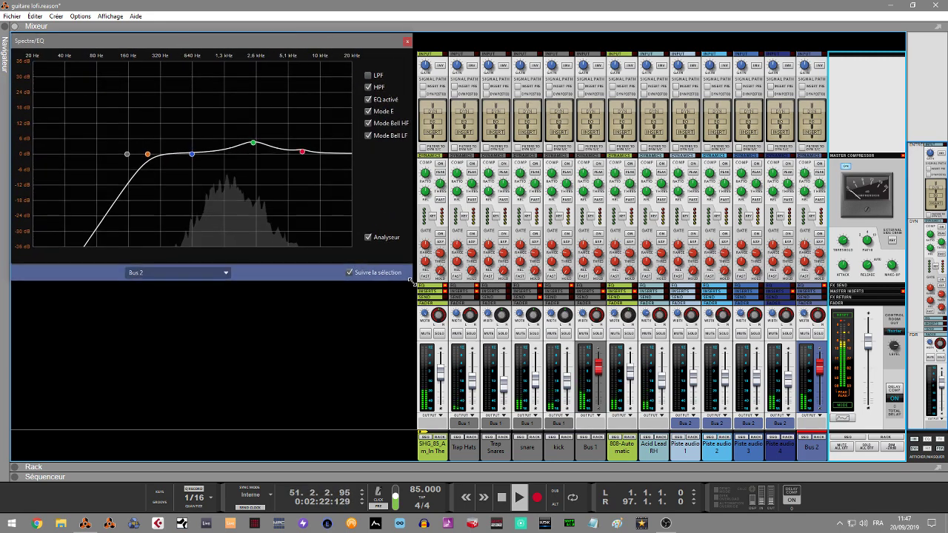
Step: Examine the EQ curves of the guitar loop, Trap Hats, Trap Snares, snare, kick and Bus 1 channels one after another
{"action": "left_click", "coordinate": [422, 374]}
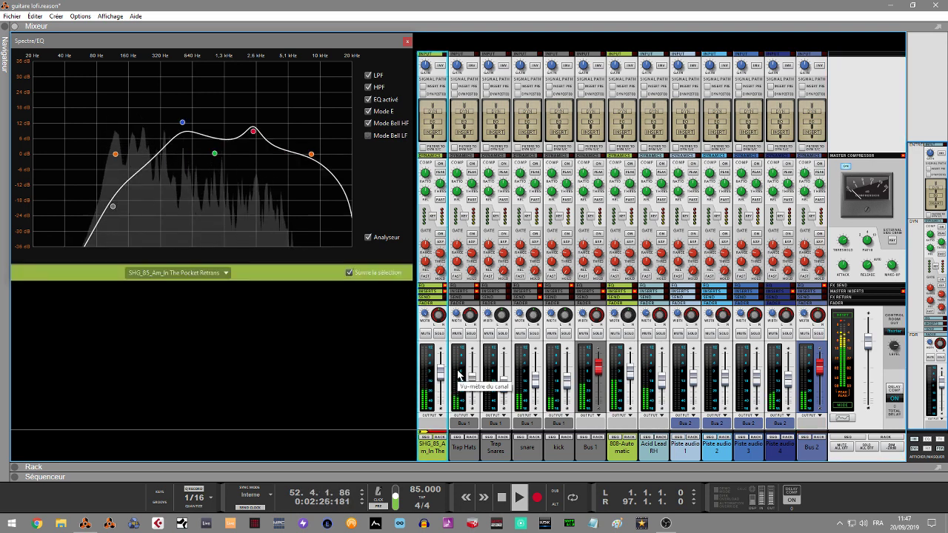
{"action": "left_click", "coordinate": [457, 376]}
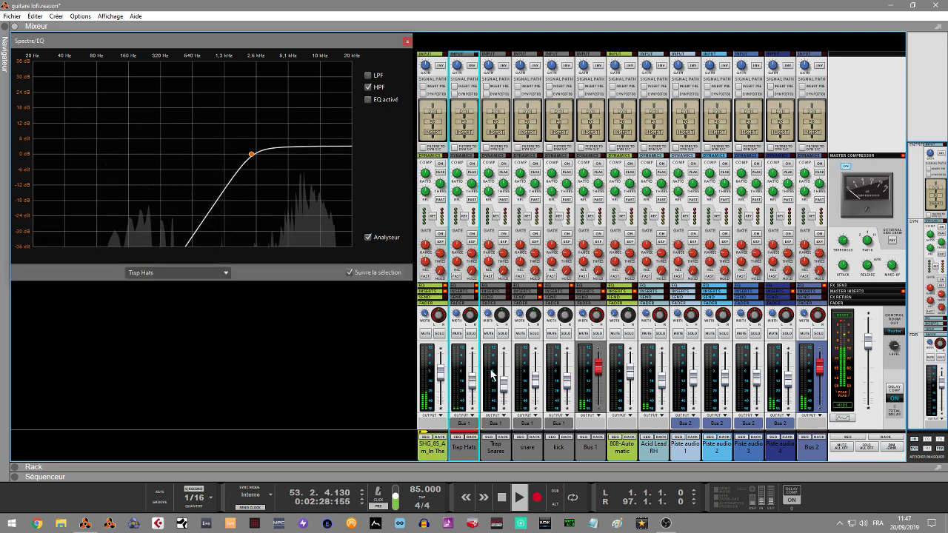
{"action": "left_click", "coordinate": [490, 374]}
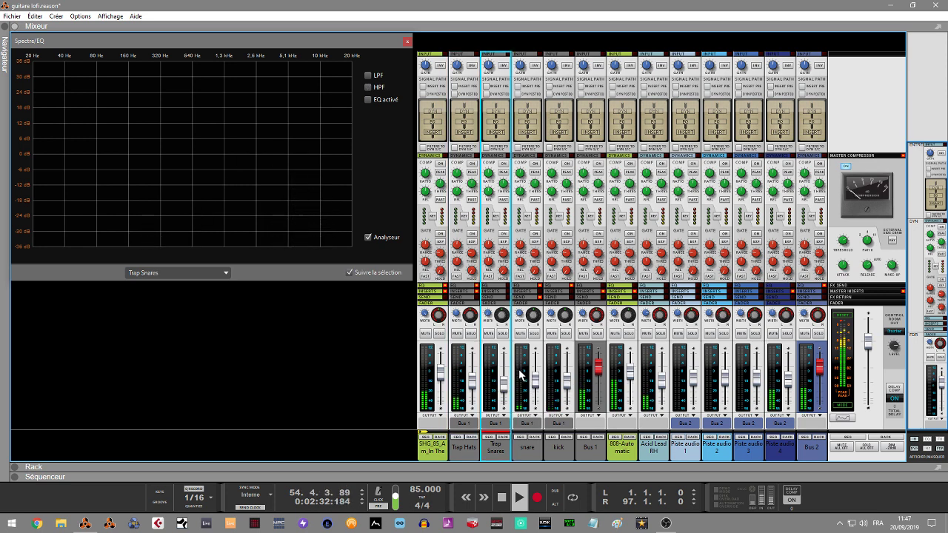
{"action": "left_click", "coordinate": [521, 375]}
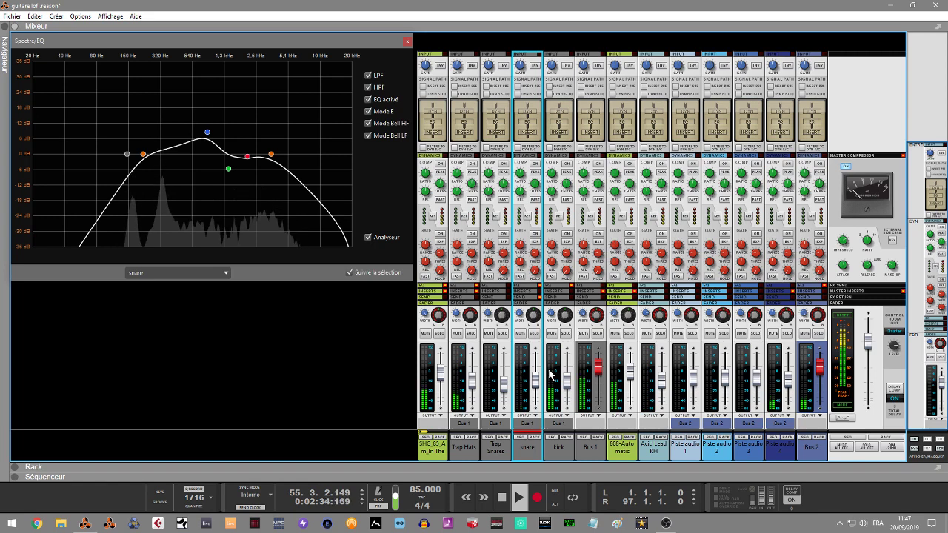
{"action": "left_click", "coordinate": [551, 375]}
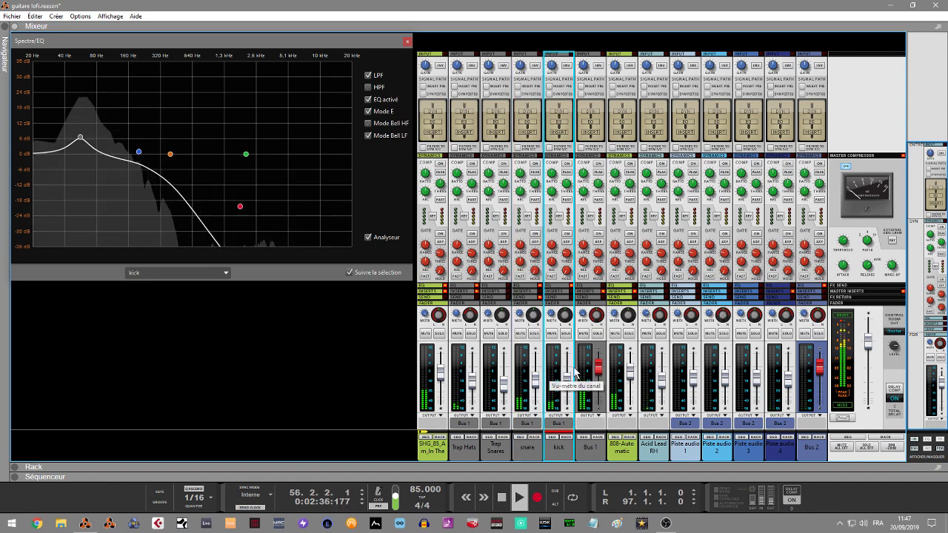
{"action": "left_click", "coordinate": [585, 366]}
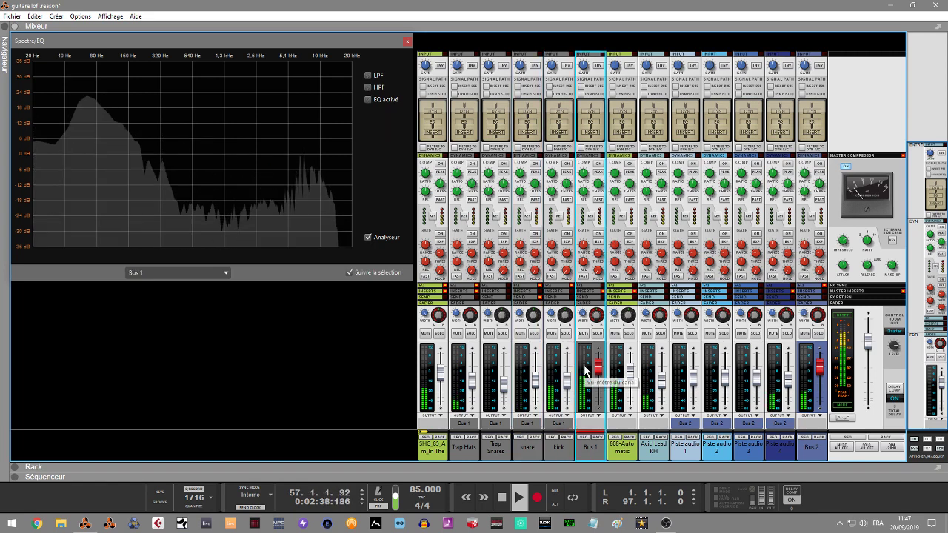
Step: Examine the EQ and spectrum of 808-Automatic Static, Acid Lead RH, Piste audio 1 to 4 and Bus 2 in turn
{"action": "left_click", "coordinate": [623, 368]}
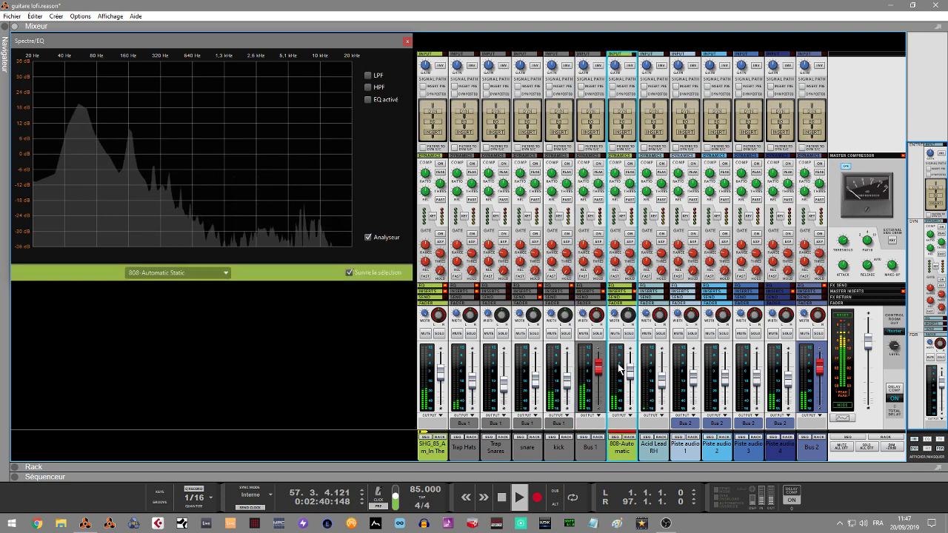
{"action": "left_click", "coordinate": [653, 368]}
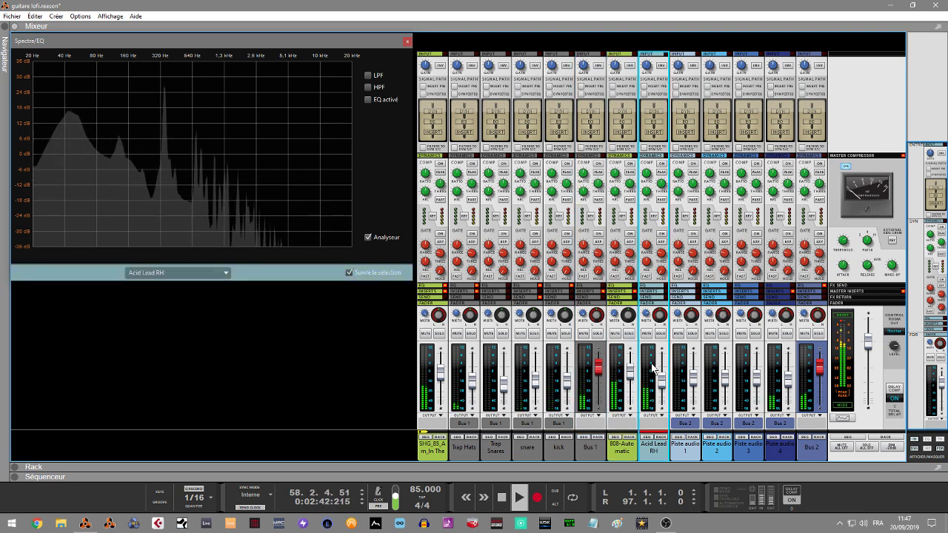
{"action": "left_click", "coordinate": [694, 368]}
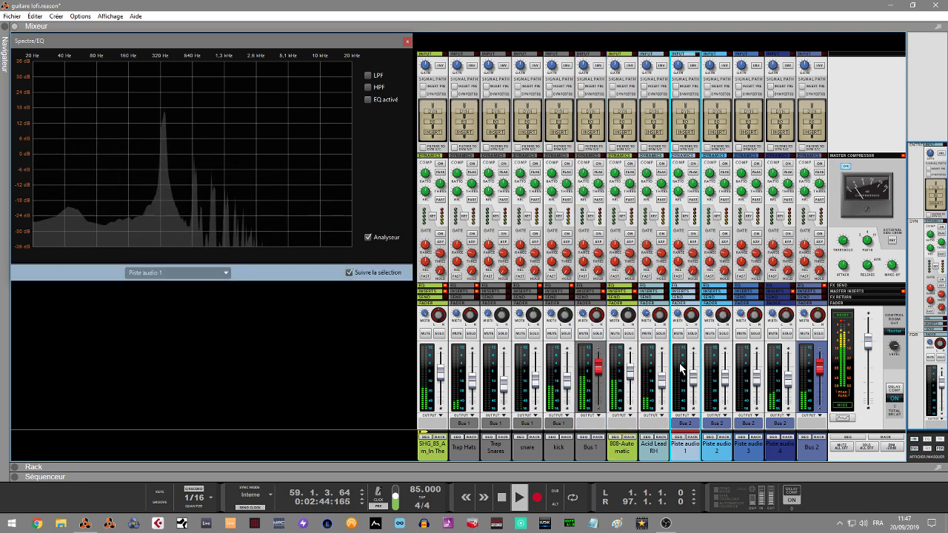
{"action": "left_click", "coordinate": [715, 368]}
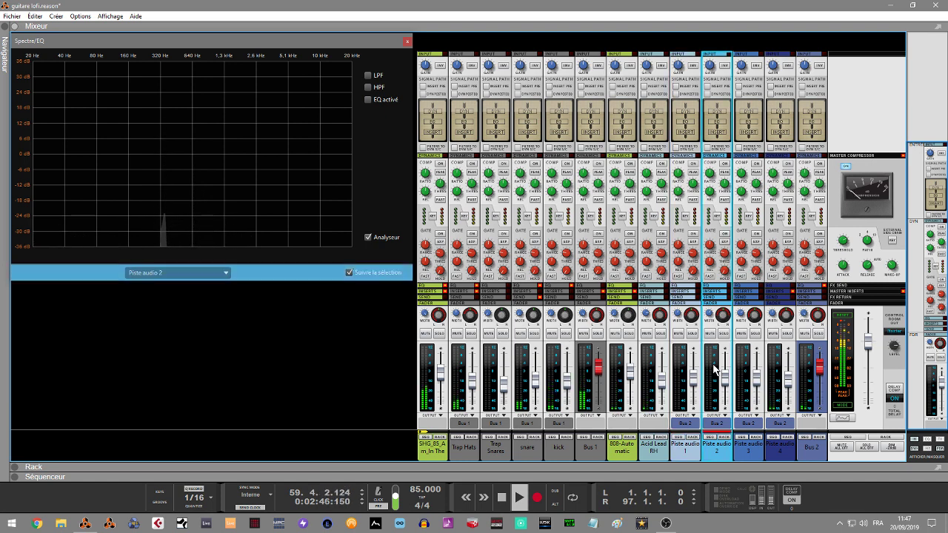
{"action": "left_click", "coordinate": [741, 369]}
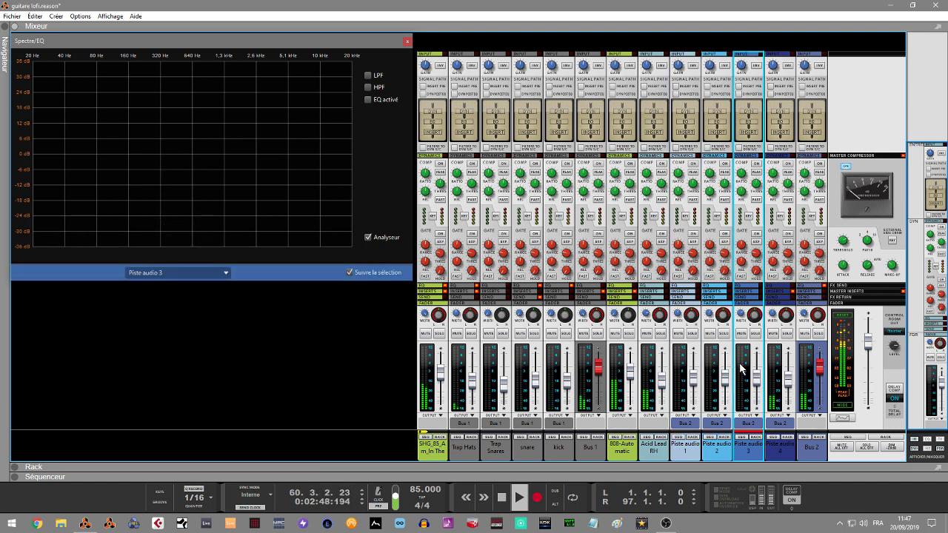
{"action": "left_click", "coordinate": [773, 369]}
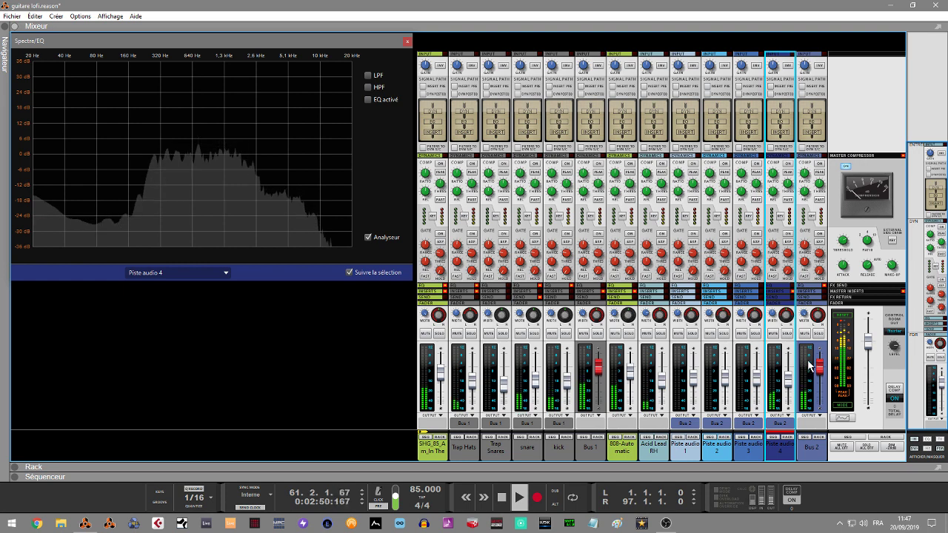
{"action": "left_click", "coordinate": [808, 364]}
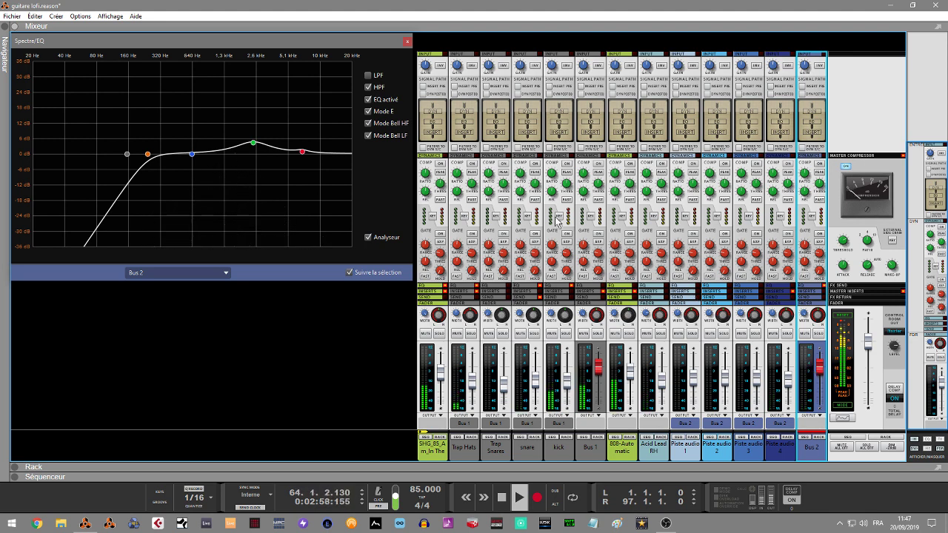
Step: Close the Spectrum EQ window and review the song arrangement in the sequencer
{"action": "left_click", "coordinate": [426, 61]}
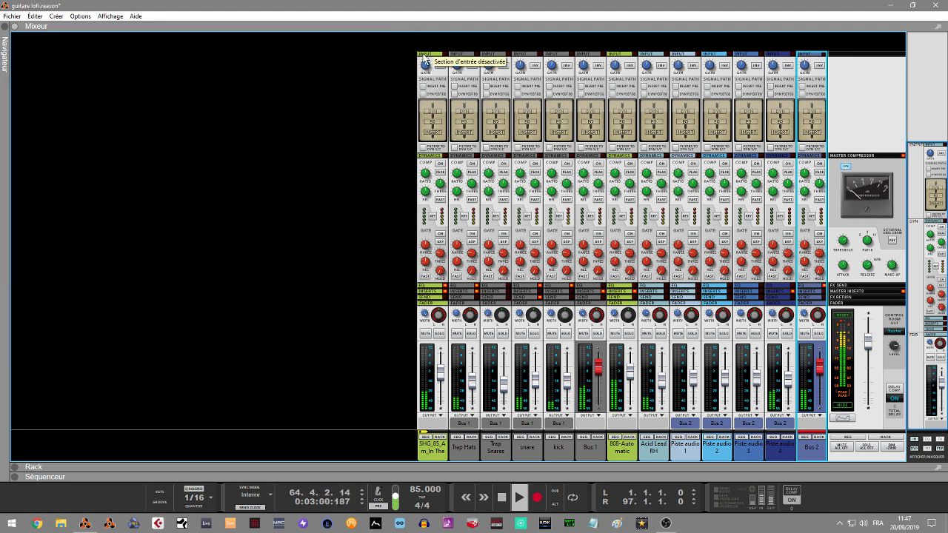
{"action": "key", "text": "F7"}
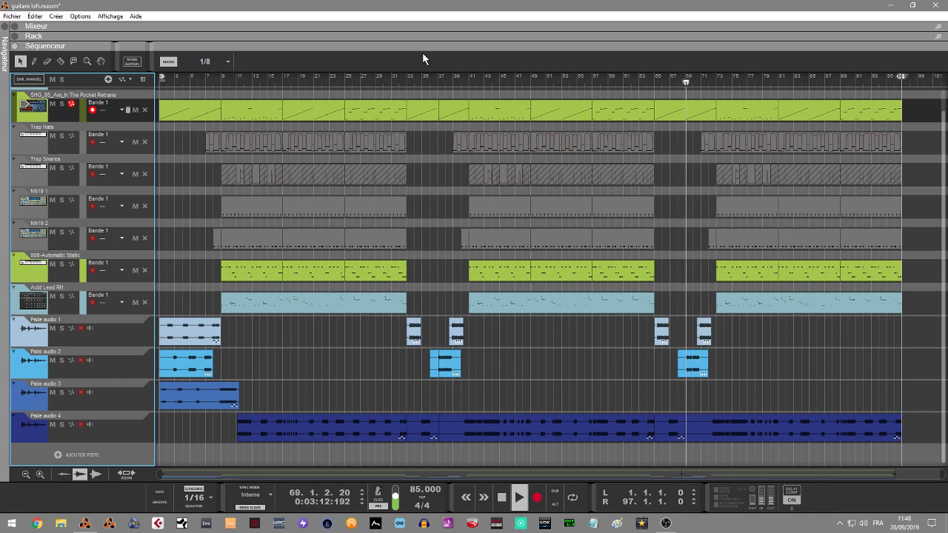
Step: Switch to the rack and review the devices from Bus 2 up through the audio tracks to the Legend synth
{"action": "key", "text": "F5"}
{"action": "key", "text": "F6"}
{"action": "key", "text": "F6"}
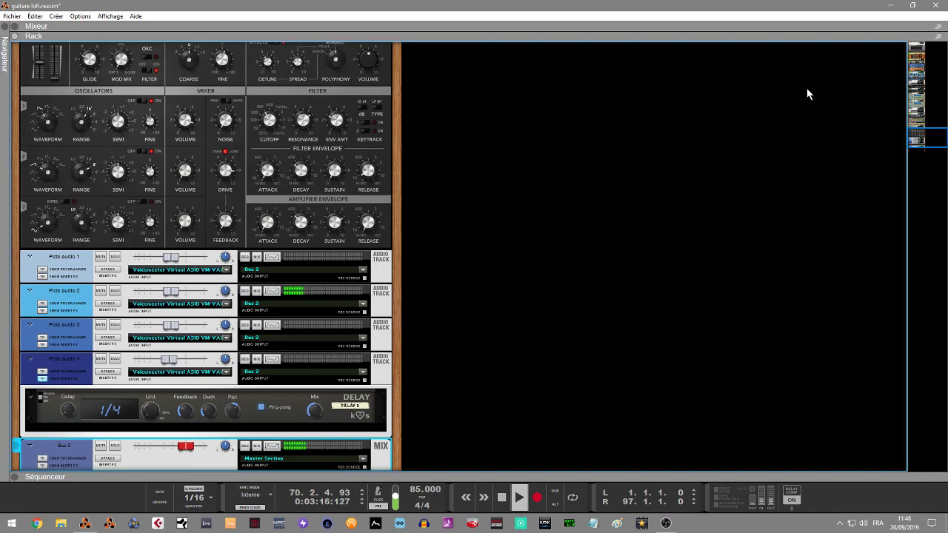
{"action": "key", "text": "Up"}
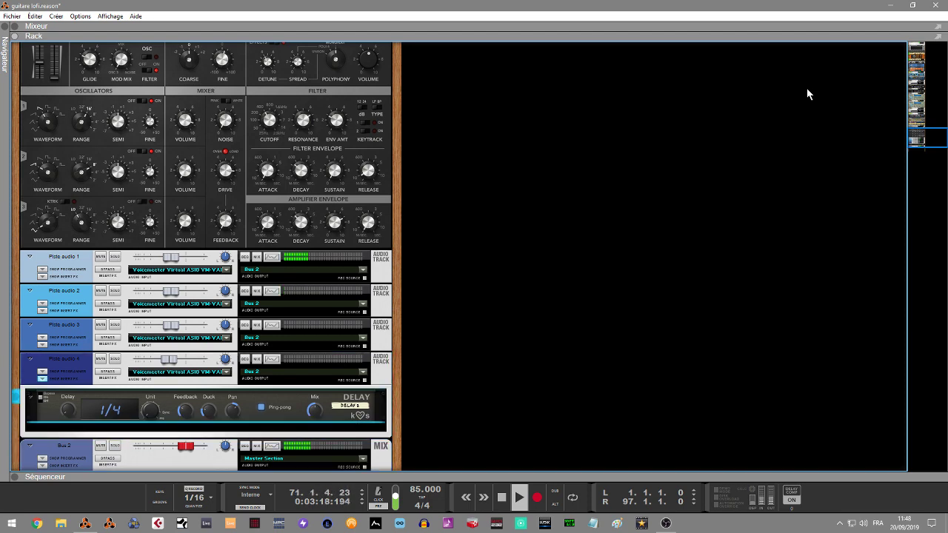
{"action": "key", "text": "Up"}
{"action": "key", "text": "Up"}
{"action": "key", "text": "Up"}
{"action": "key", "text": "Up"}
{"action": "key", "text": "Up"}
{"action": "key", "text": "Up"}
{"action": "key", "text": "Up"}
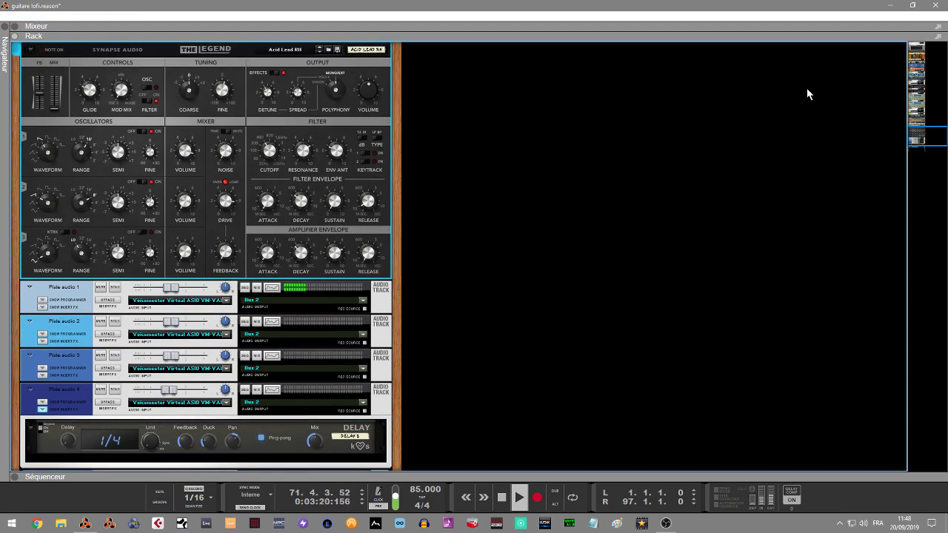
Step: Review the rack devices from the Acid Lead RH channel up to the Woofer Workstation and the 808-Automatic Static channel's AF-4 filter
{"action": "key", "text": "Up"}
{"action": "key", "text": "Up"}
{"action": "key", "text": "Up"}
{"action": "key", "text": "Up"}
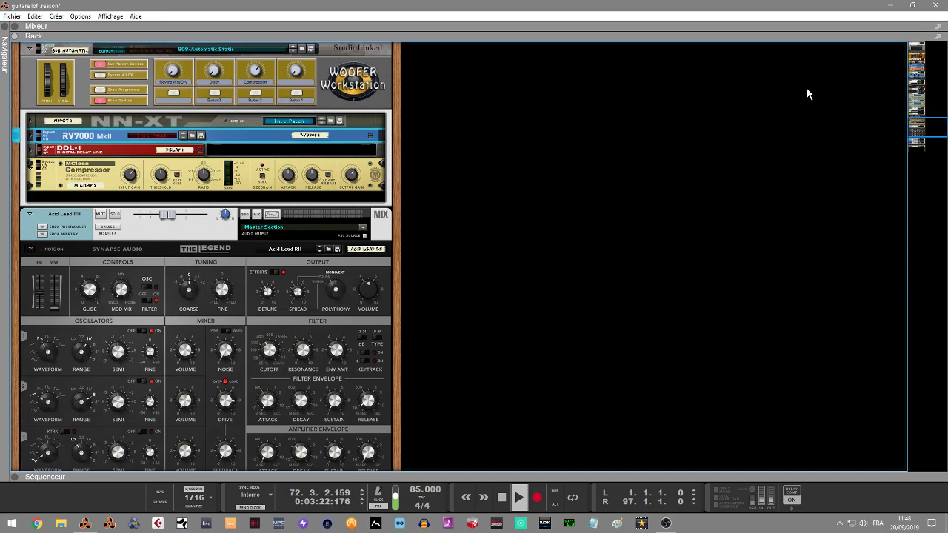
{"action": "key", "text": "Up"}
{"action": "key", "text": "Up"}
{"action": "key", "text": "Up"}
{"action": "key", "text": "Up"}
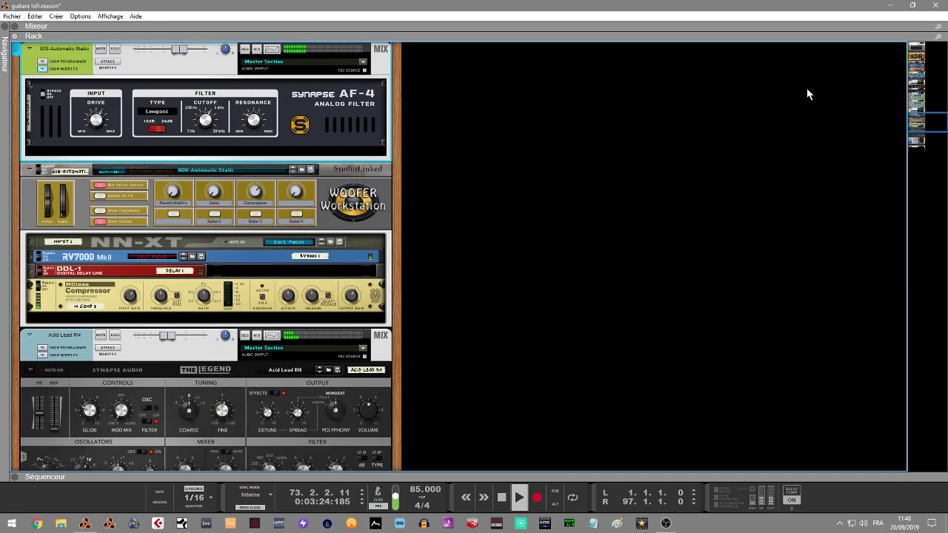
Step: Review the rack from Bus 1 up through the NN-19 samplers, Trap Snares and Trap Hats to the Dr. OctoRex loop player
{"action": "key", "text": "Up"}
{"action": "key", "text": "Up"}
{"action": "key", "text": "Up"}
{"action": "key", "text": "Up"}
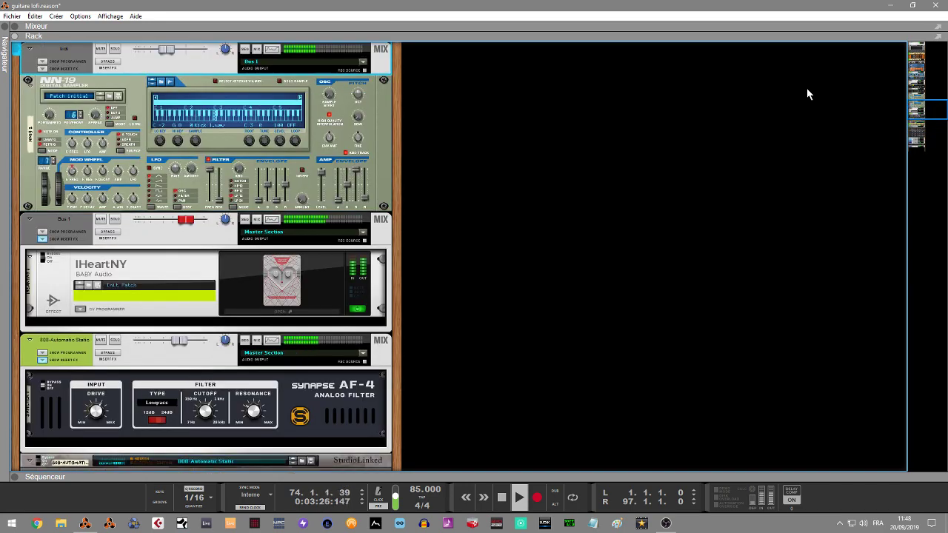
{"action": "key", "text": "Up"}
{"action": "key", "text": "Up"}
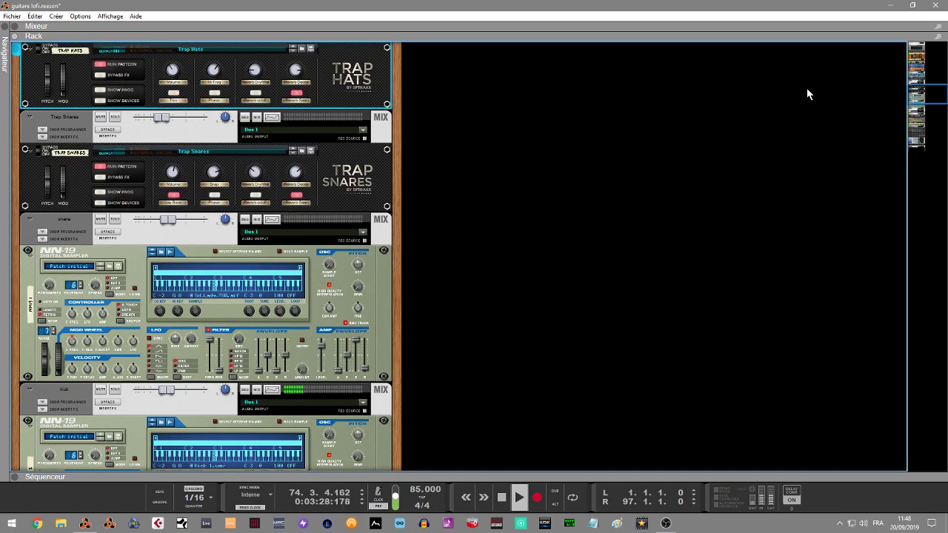
{"action": "key", "text": "Up"}
{"action": "scroll", "coordinate": [807, 95], "scroll_direction": "up", "scroll_amount": 5}
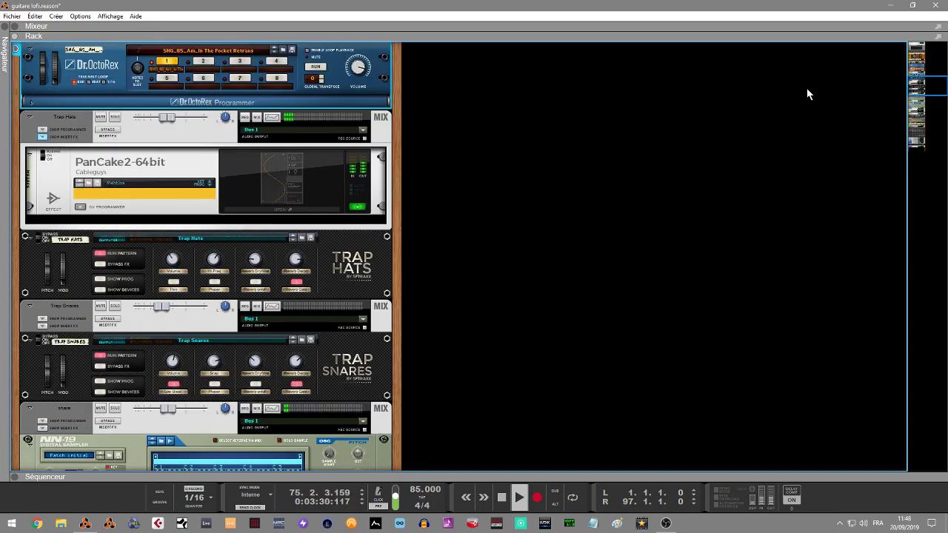
Step: Examine the Master Section's insert effects at the head of the rack and return to the arrangement in the sequencer
{"action": "scroll", "coordinate": [808, 94], "scroll_direction": "up", "scroll_amount": 10}
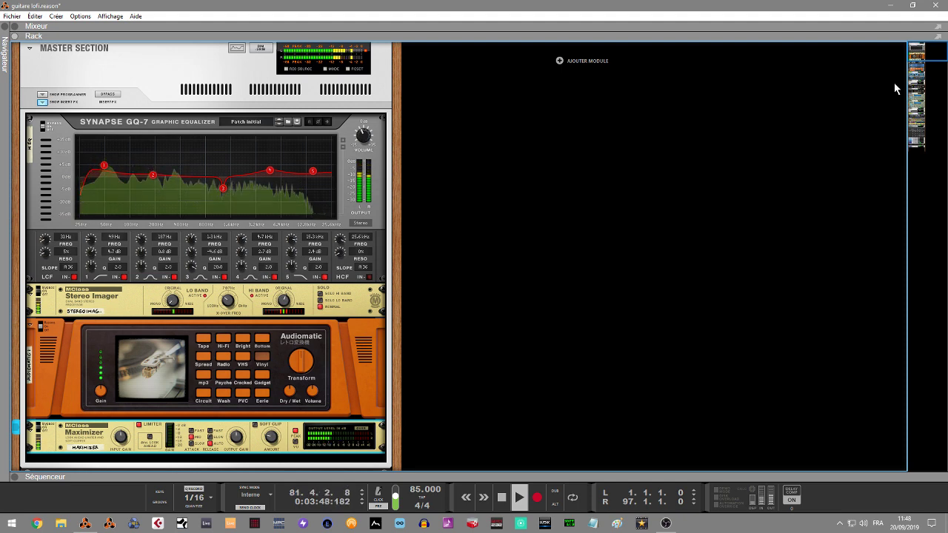
{"action": "key", "text": "F7"}
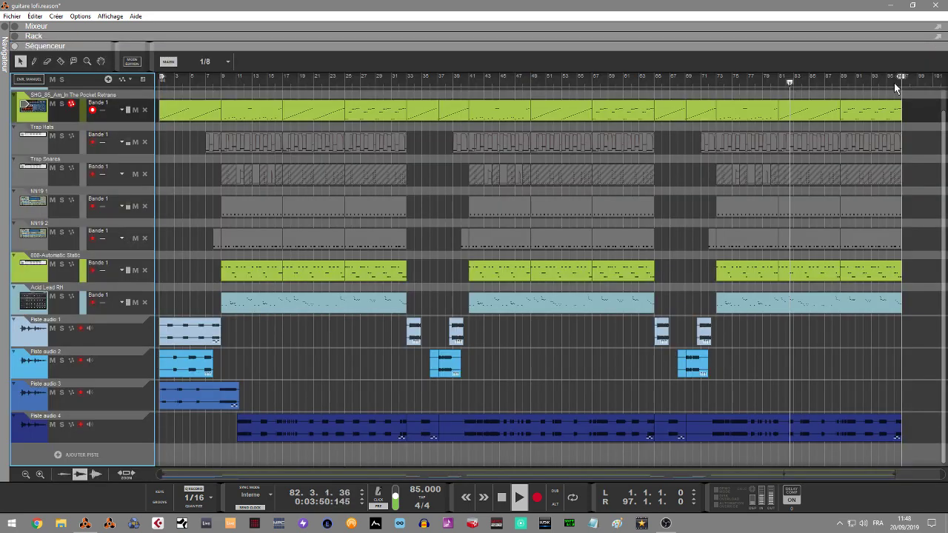